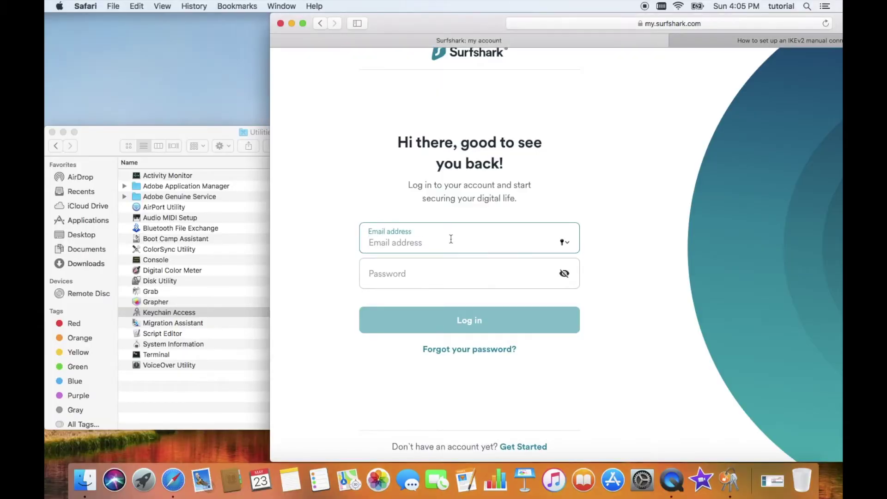
Enter the account email and password and log in to my.surfshark.com
{"action": "left_click", "coordinate": [445, 277]}
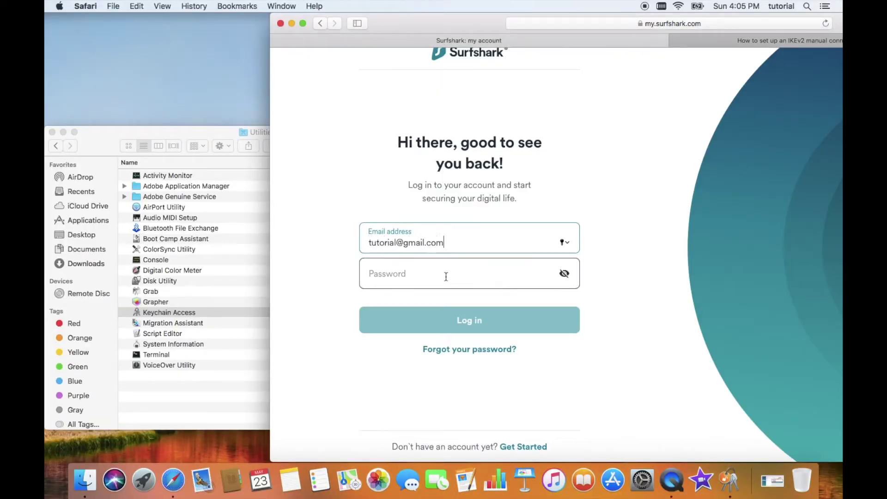
{"action": "type", "text": "•••••••••••"}
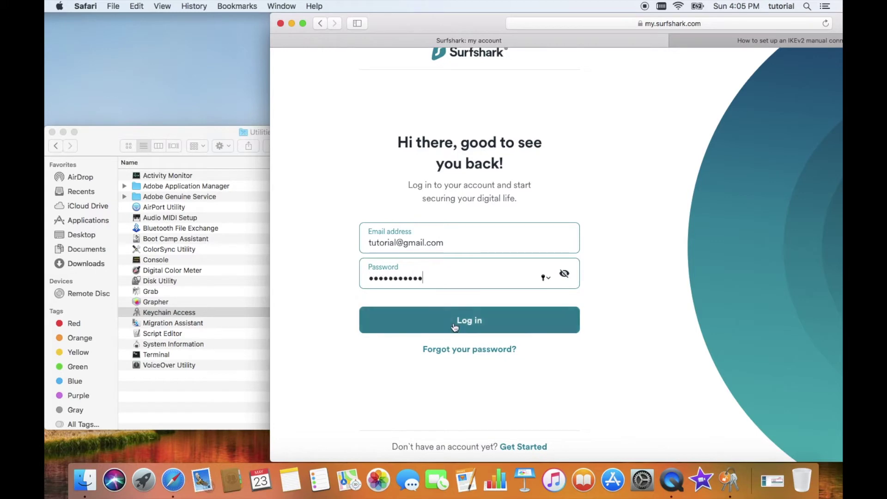
{"action": "left_click", "coordinate": [454, 323]}
Skip saving the password and download the IKEv2 certificate from Manual setup
{"action": "left_click", "coordinate": [714, 102]}
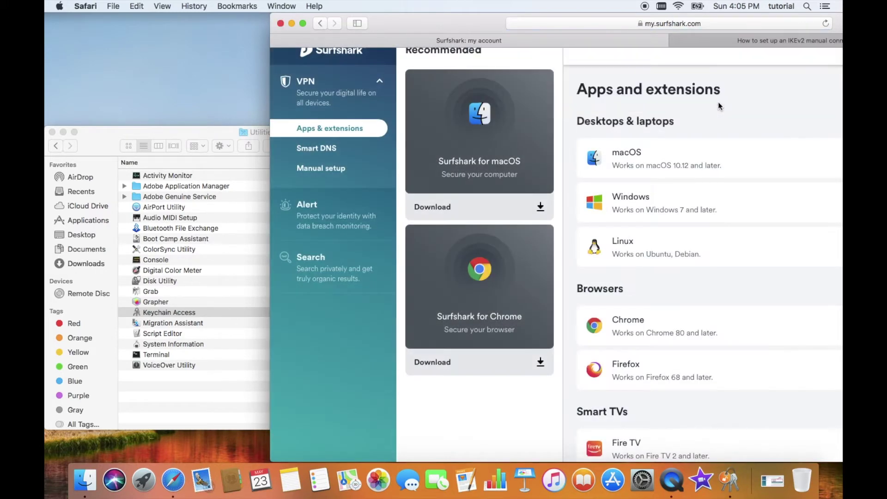
{"action": "left_click", "coordinate": [320, 172]}
{"action": "scroll", "coordinate": [709, 333], "scroll_direction": "down", "scroll_amount": 5}
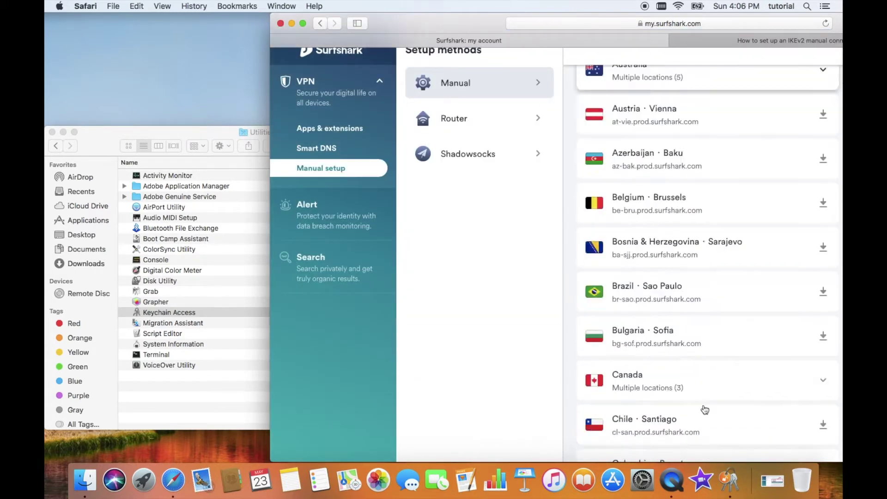
{"action": "scroll", "coordinate": [705, 410], "scroll_direction": "down", "scroll_amount": 15}
{"action": "scroll", "coordinate": [705, 410], "scroll_direction": "down", "scroll_amount": 10}
{"action": "left_click", "coordinate": [671, 424]}
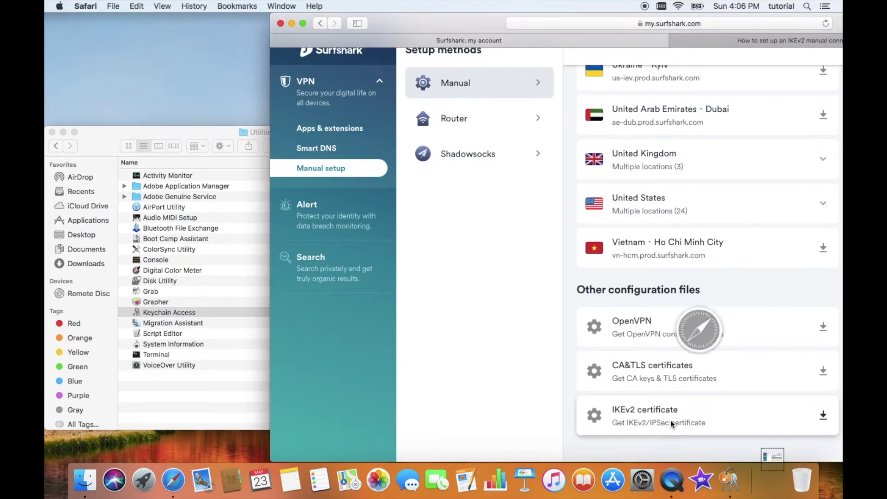
Add surfshark_ikev2.crt from the Downloads folder to the login keychain
{"action": "left_click", "coordinate": [773, 482]}
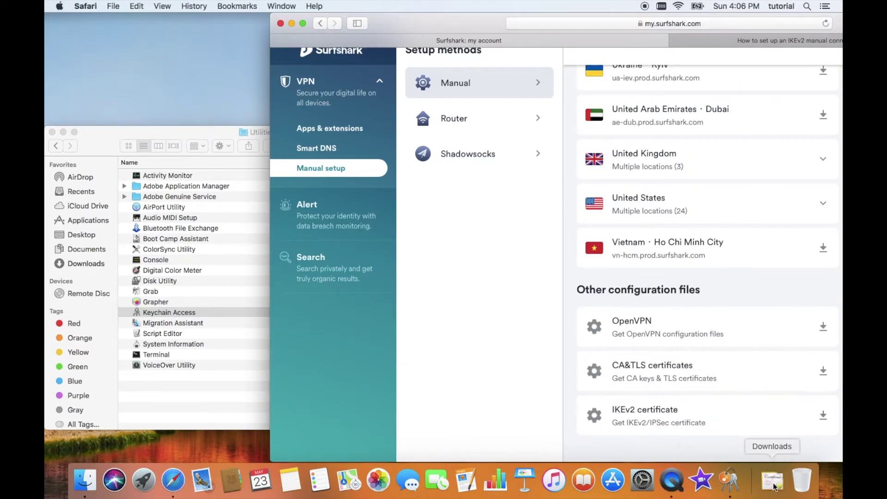
{"action": "left_click", "coordinate": [775, 487]}
{"action": "left_click", "coordinate": [775, 392]}
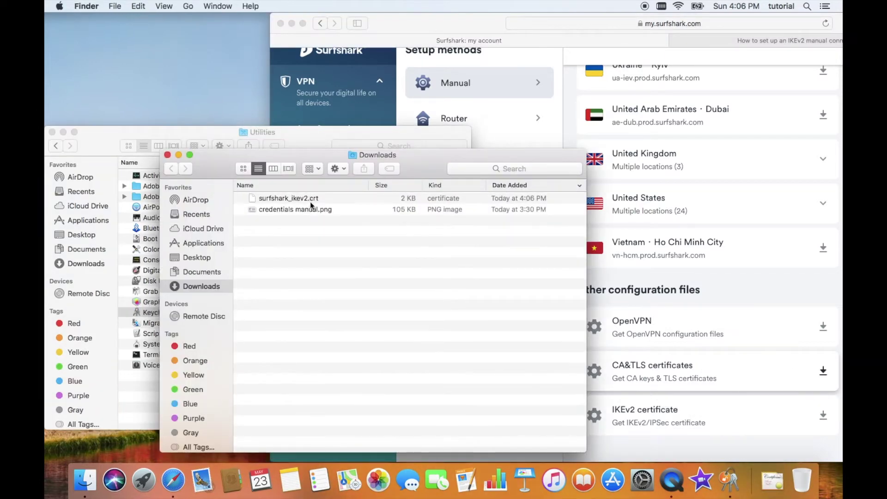
{"action": "double_click", "coordinate": [309, 198]}
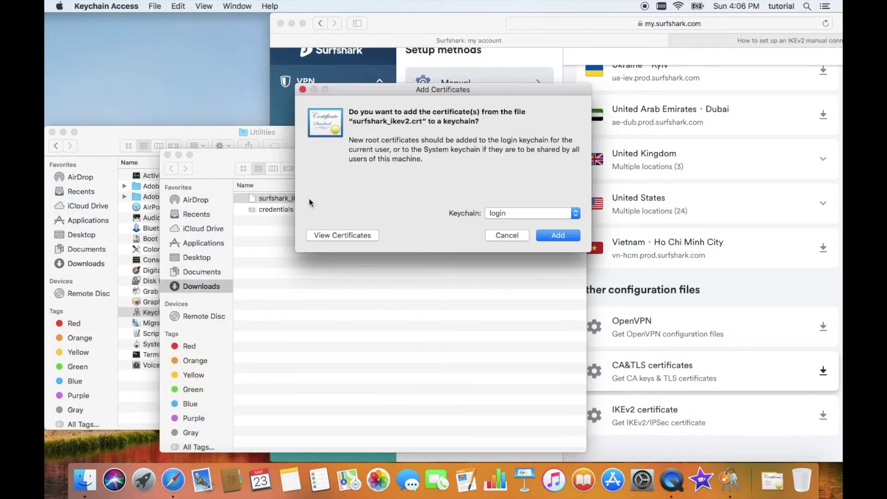
{"action": "left_click", "coordinate": [553, 236]}
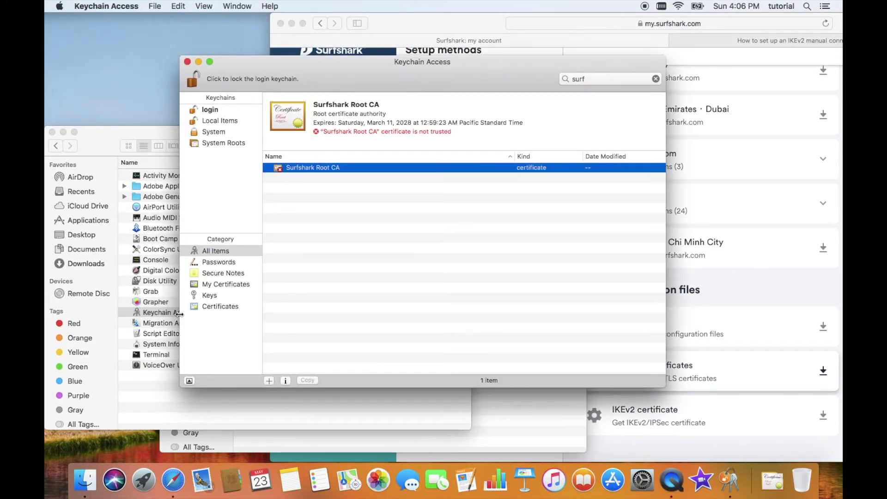
Set the Surfshark Root CA certificate to Always Trust and authorize the change
{"action": "double_click", "coordinate": [307, 168]}
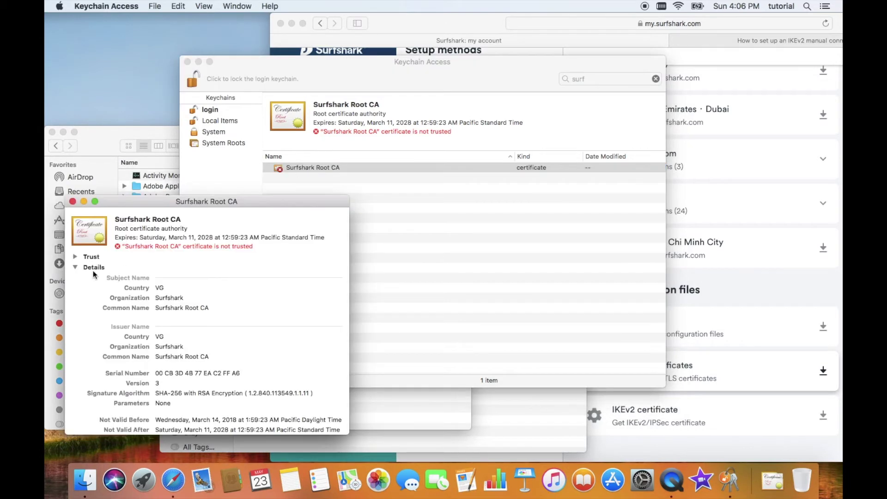
{"action": "left_click", "coordinate": [76, 258]}
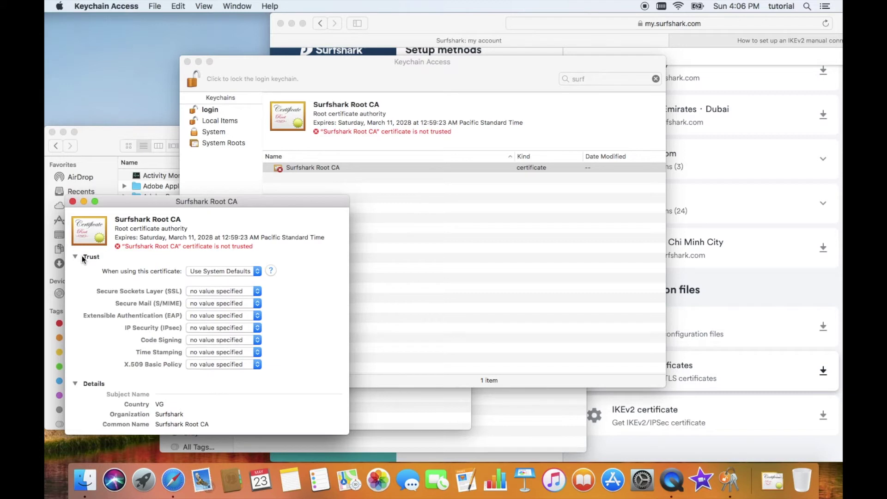
{"action": "left_click", "coordinate": [257, 273]}
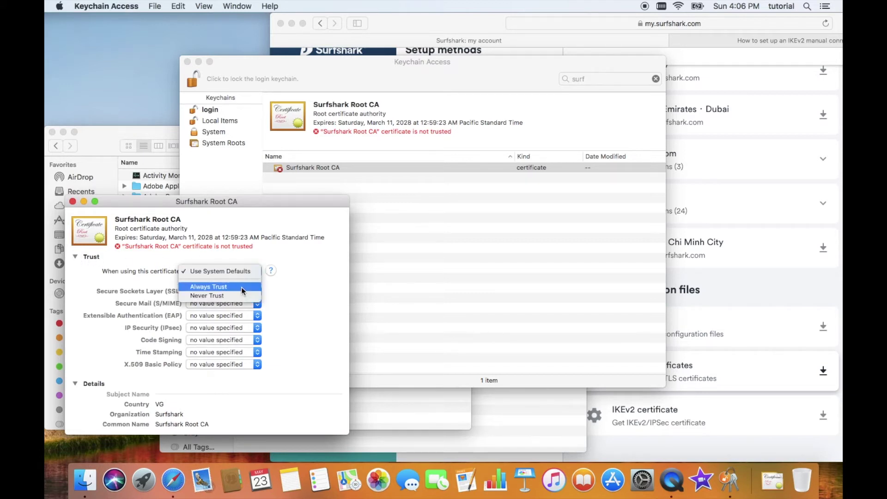
{"action": "left_click", "coordinate": [242, 288]}
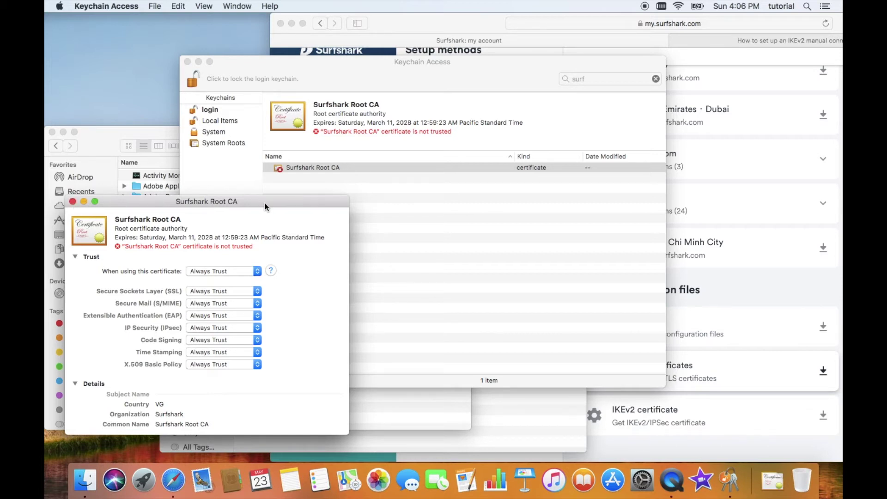
{"action": "left_click", "coordinate": [73, 203]}
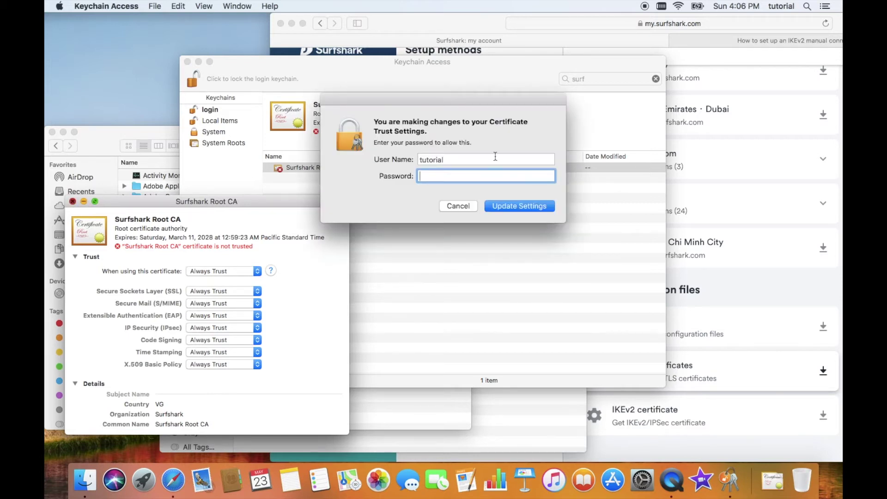
{"action": "type", "text": "••••••••"}
{"action": "left_click", "coordinate": [530, 207]}
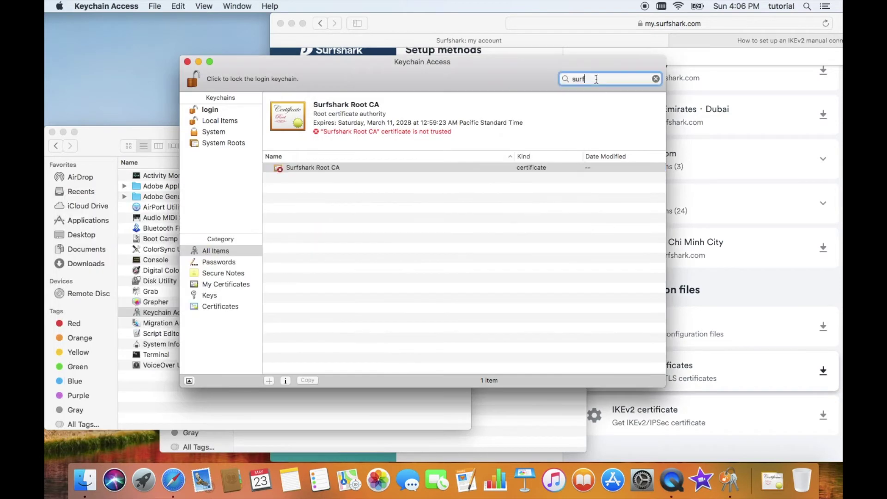
{"action": "left_click", "coordinate": [187, 61]}
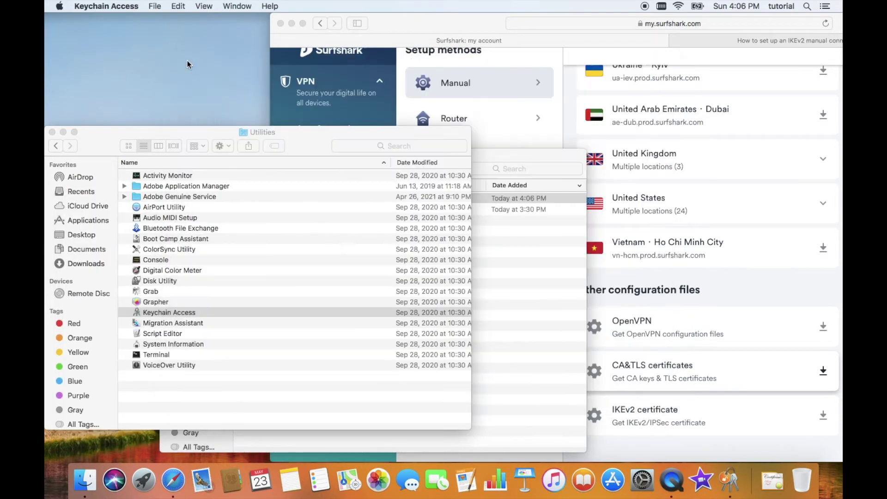
Add a new VPN network service of type IKEv2 named 'uk' in Network preferences
{"action": "left_click", "coordinate": [62, 6]}
{"action": "left_click", "coordinate": [83, 36]}
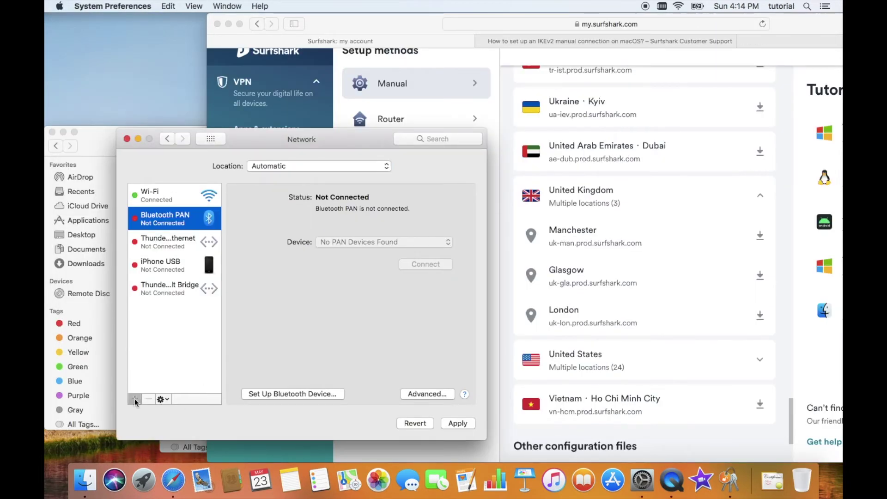
{"action": "left_click", "coordinate": [134, 399]}
{"action": "left_click", "coordinate": [399, 183]}
{"action": "left_click", "coordinate": [368, 224]}
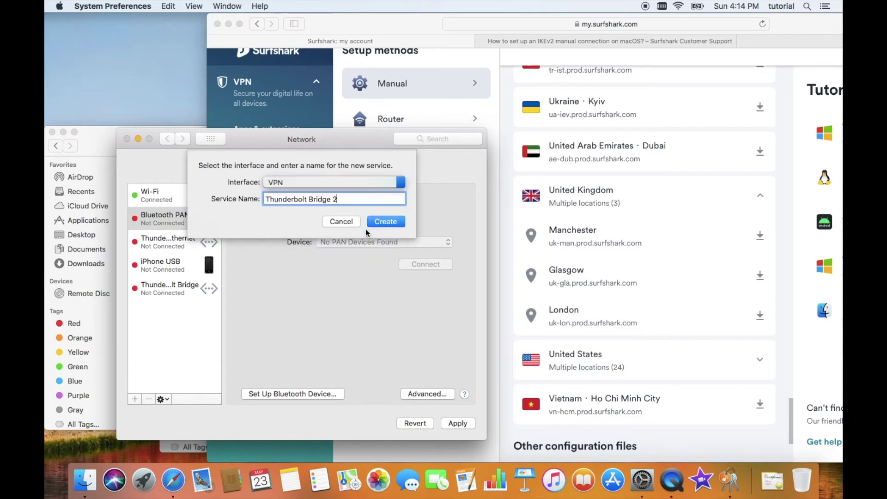
{"action": "type", "text": "u"}
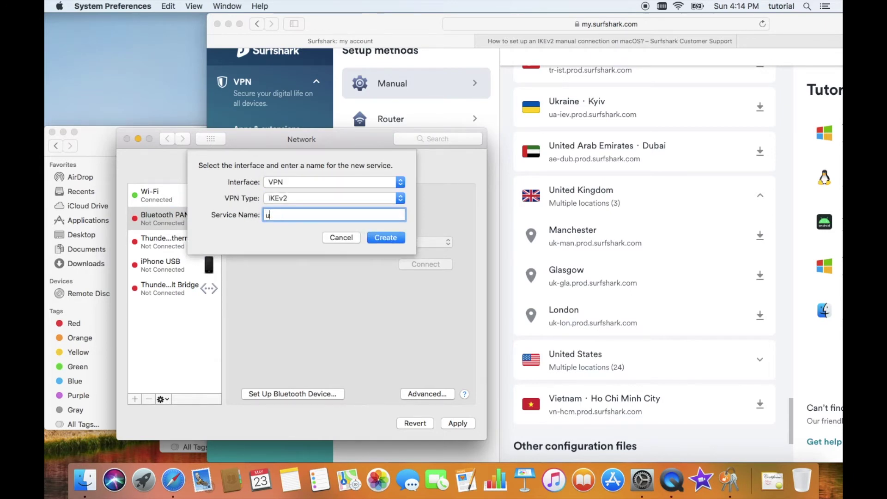
{"action": "type", "text": "k"}
{"action": "left_click", "coordinate": [378, 238]}
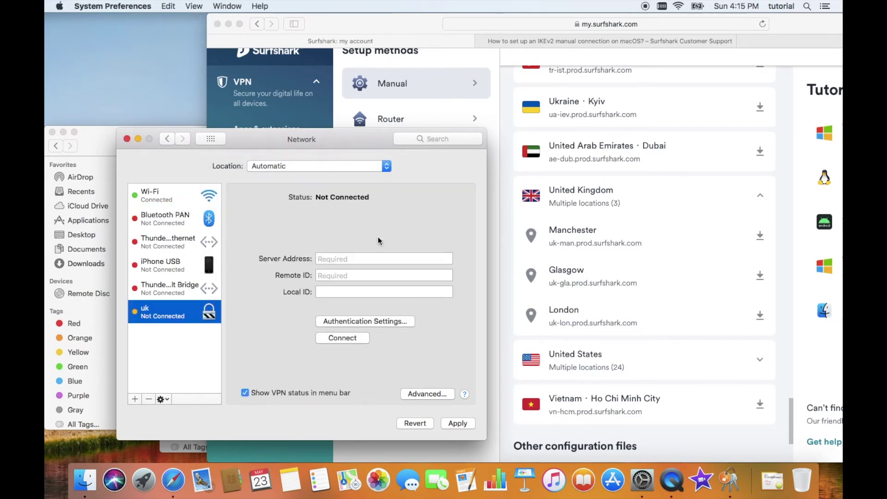
Enter uk-lon.prod.surfshark.com as server address, the remote ID, and the account username
{"action": "left_click", "coordinate": [375, 259]}
{"action": "type", "text": "uk-lo"}
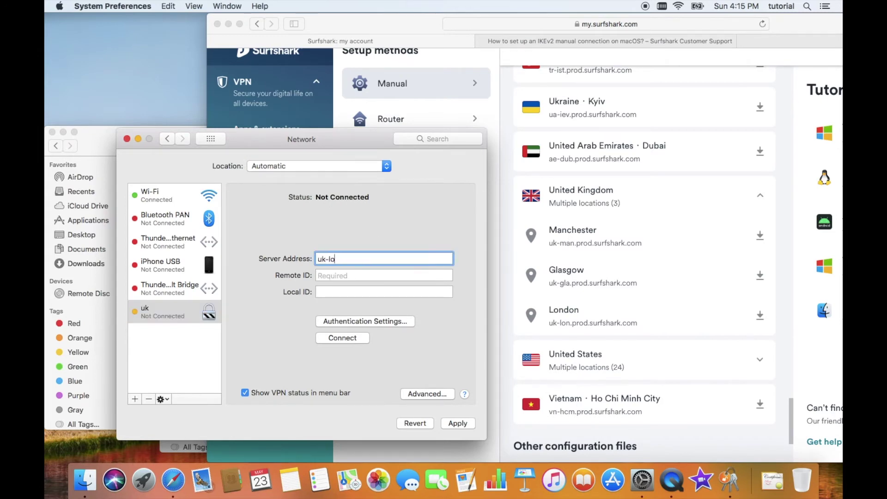
{"action": "type", "text": "n.prod.surfshark.com"}
{"action": "left_click", "coordinate": [377, 275]}
{"action": "type", "text": "uk-lon.prod.surfshark.com"}
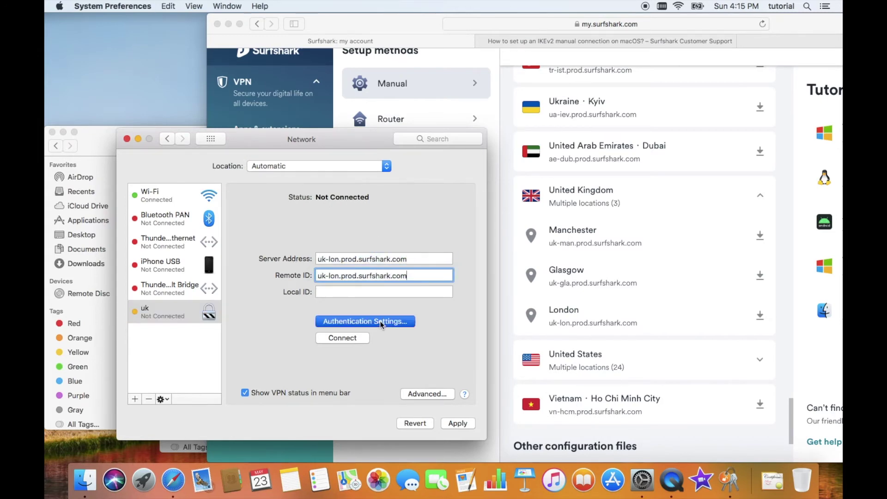
{"action": "left_click", "coordinate": [380, 320]}
{"action": "left_click", "coordinate": [676, 83]}
{"action": "scroll", "coordinate": [676, 89], "scroll_direction": "up", "scroll_amount": 20}
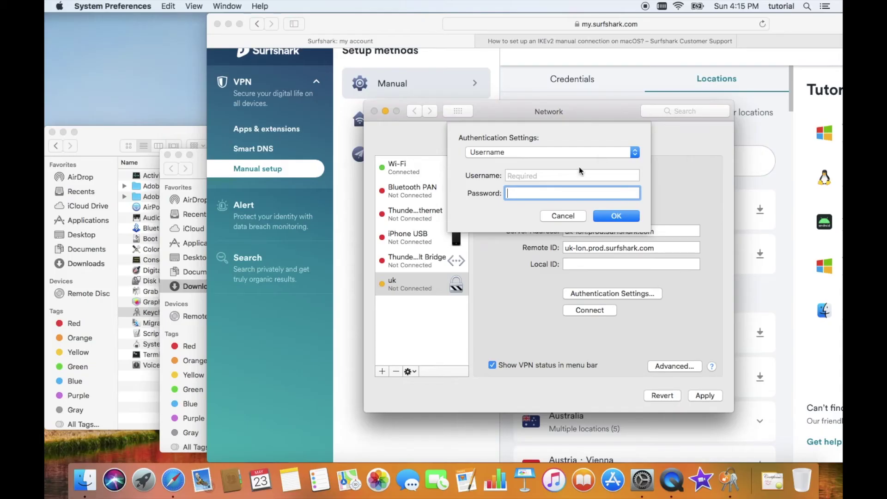
{"action": "left_click", "coordinate": [579, 174]}
{"action": "key", "text": "Tab"}
Confirm the VPN password and apply the uk service settings
{"action": "left_click", "coordinate": [618, 216]}
{"action": "left_click", "coordinate": [704, 396]}
{"action": "left_click", "coordinate": [421, 286]}
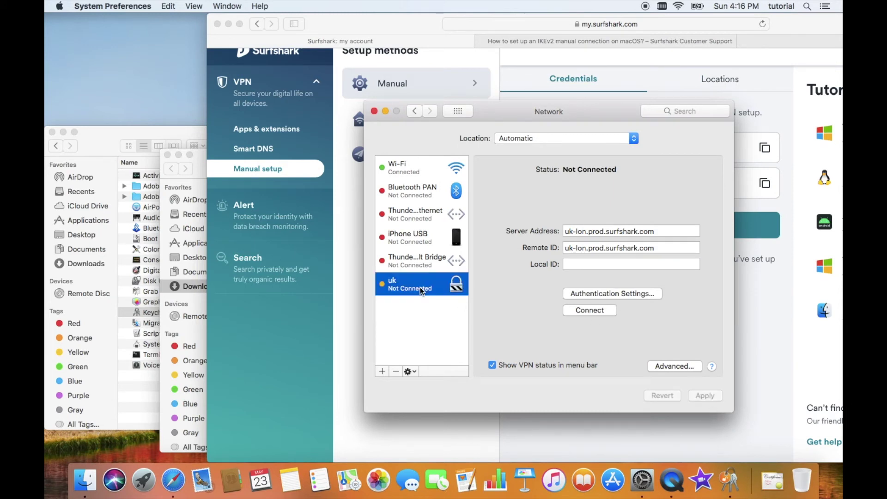
Connect the uk VPN, reconnecting it through the menu-bar VPN menu
{"action": "left_click", "coordinate": [587, 309]}
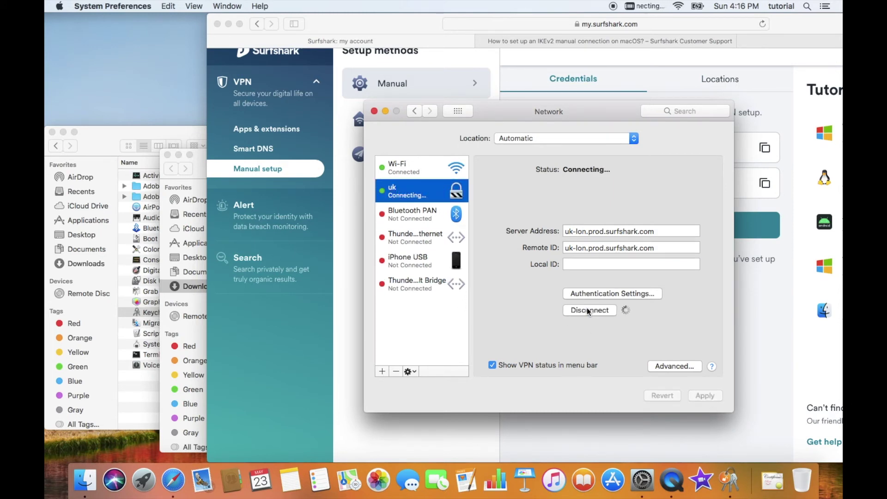
{"action": "left_click", "coordinate": [588, 309]}
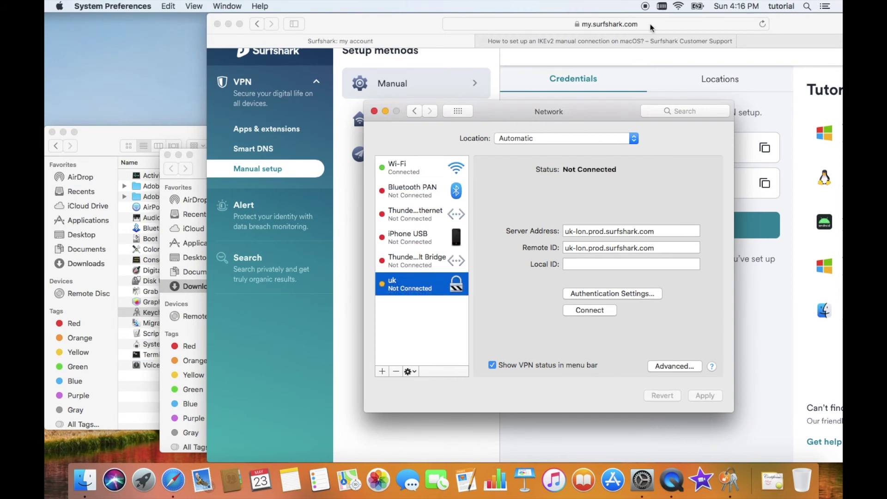
{"action": "left_click", "coordinate": [662, 7]}
{"action": "left_click", "coordinate": [677, 22]}
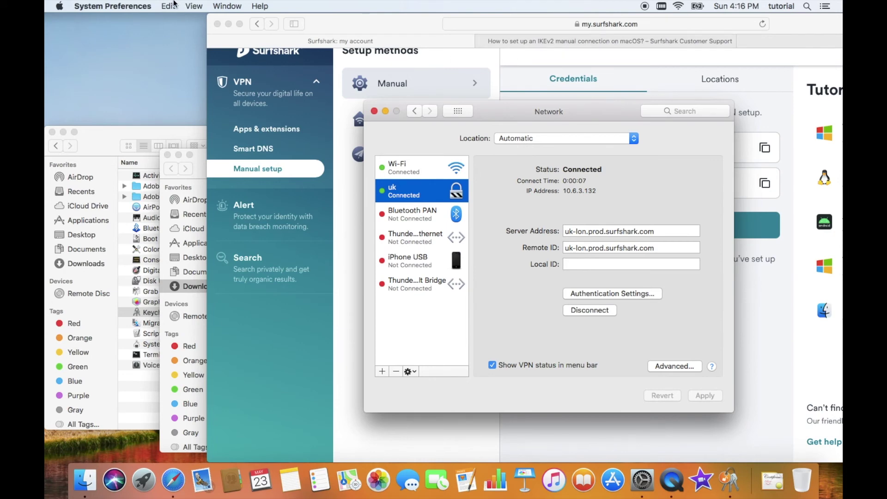
{"action": "left_click", "coordinate": [646, 43]}
{"action": "key", "text": "super+t"}
{"action": "type", "text": "my ip"}
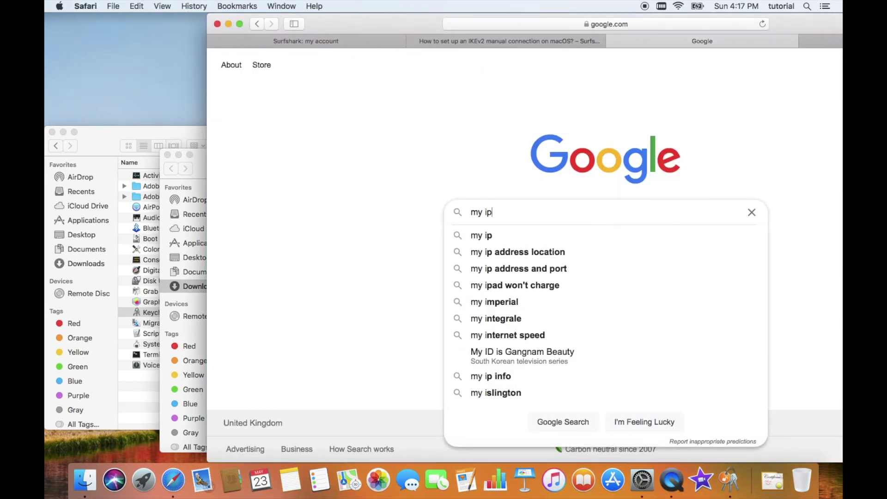
Search Google for 'my ip' and open the whatismyipaddress.com result showing 86.106.157.215
{"action": "key", "text": "Return"}
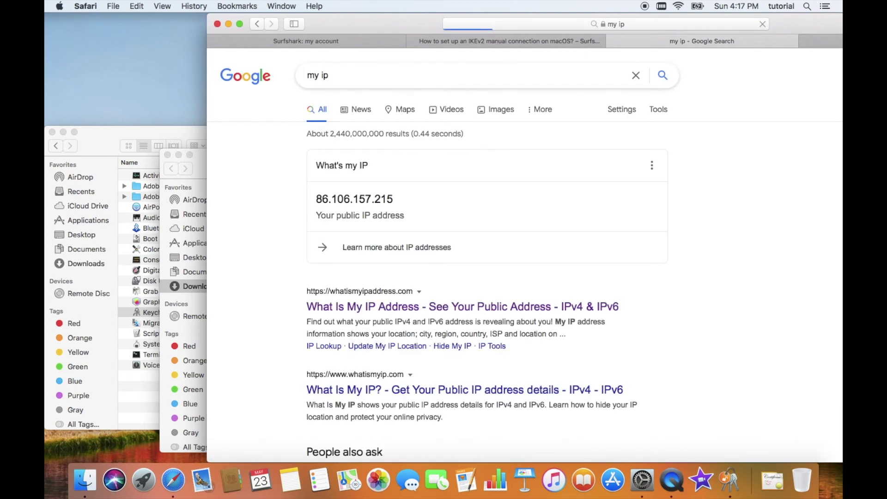
{"action": "left_click", "coordinate": [524, 310]}
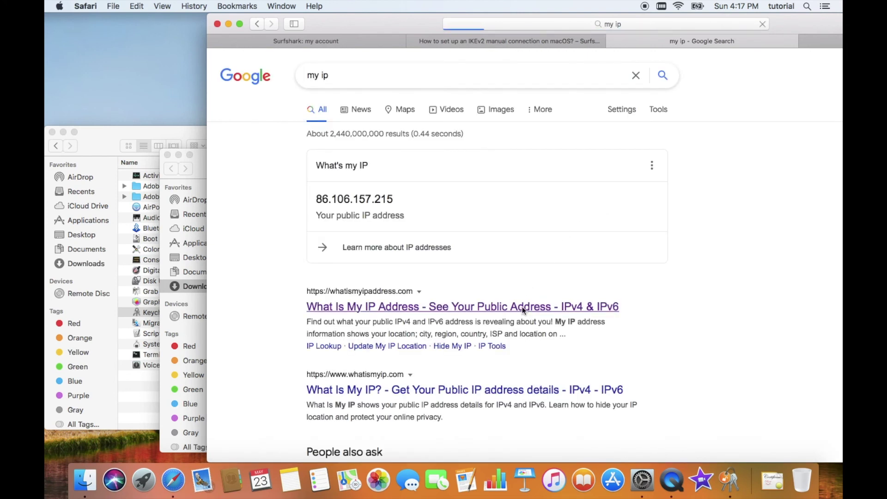